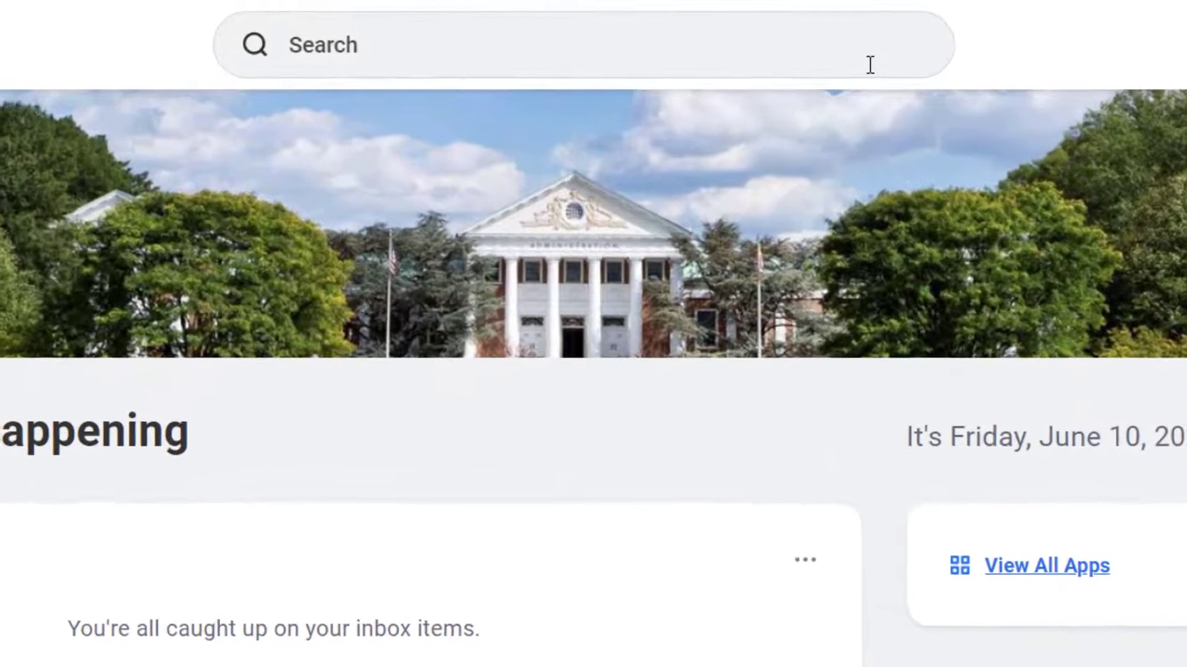
# Search for and open the Create Requisition task.
pyautogui.click(870, 64)
pyautogui.write('Create Requisition')
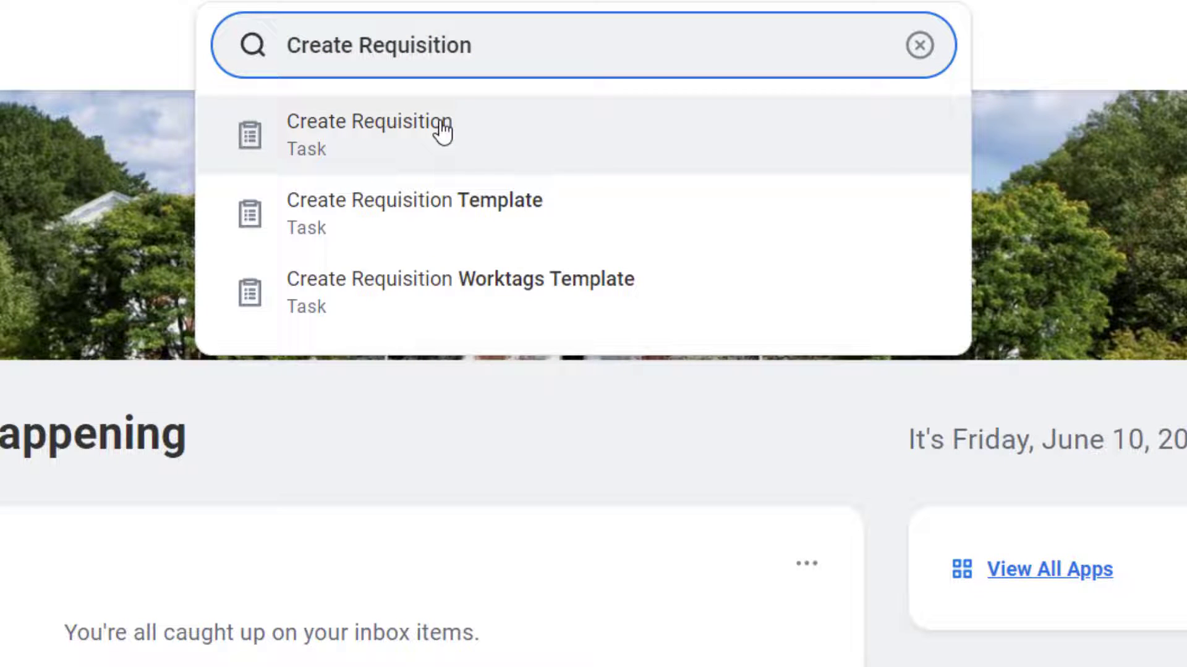
pyautogui.click(443, 130)
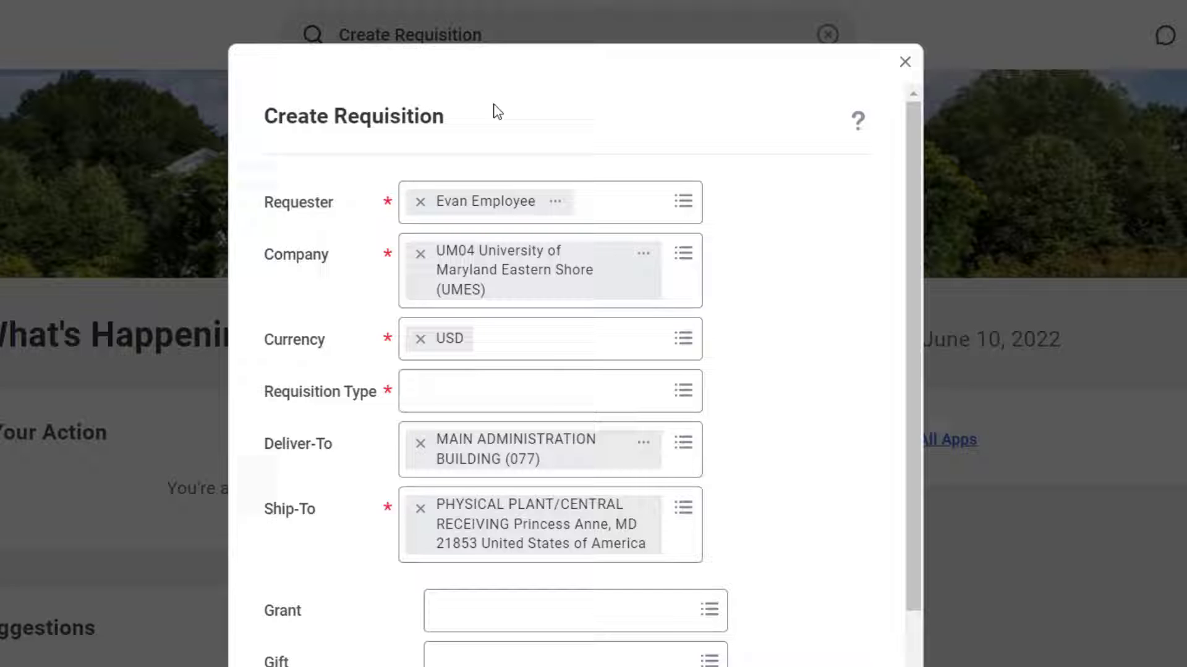
# Choose Standard Requisition (none of the above) as the requisition type.
pyautogui.click(555, 398)
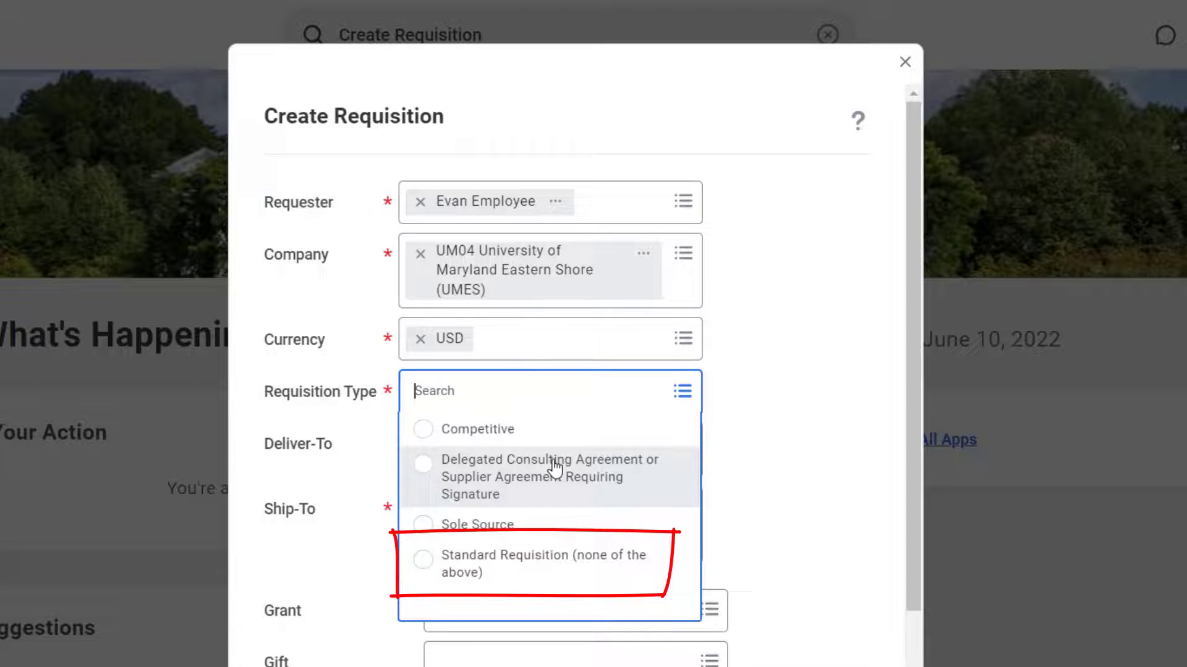
pyautogui.click(553, 564)
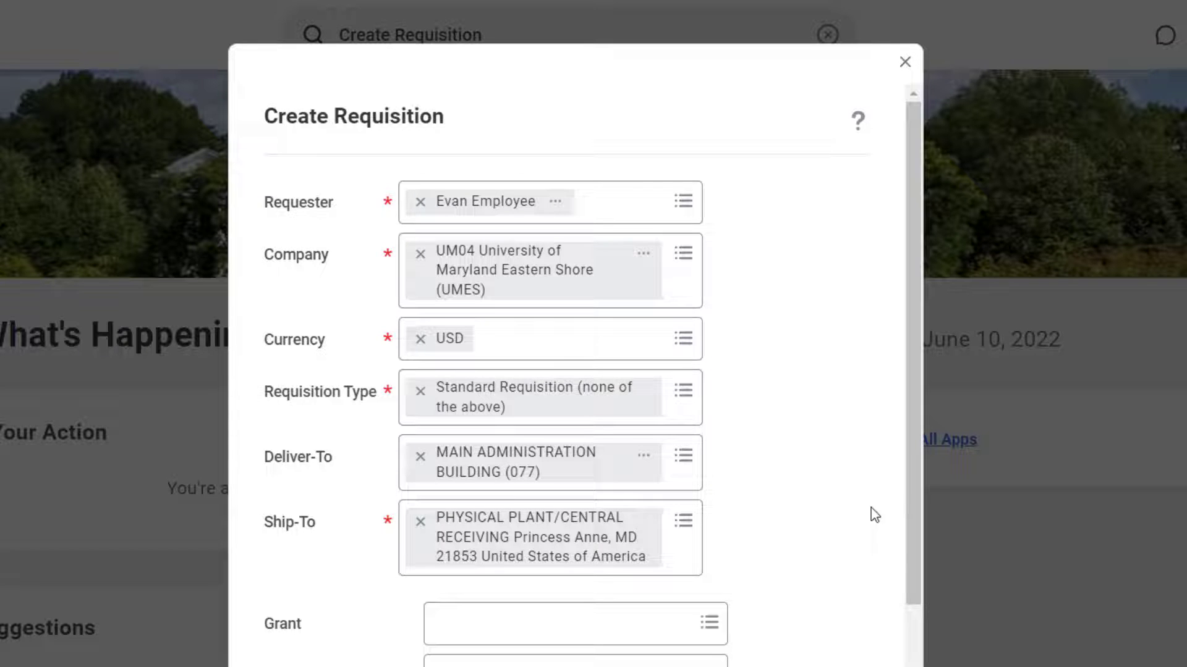
pyautogui.moveTo(910, 436); pyautogui.dragTo(909, 640)
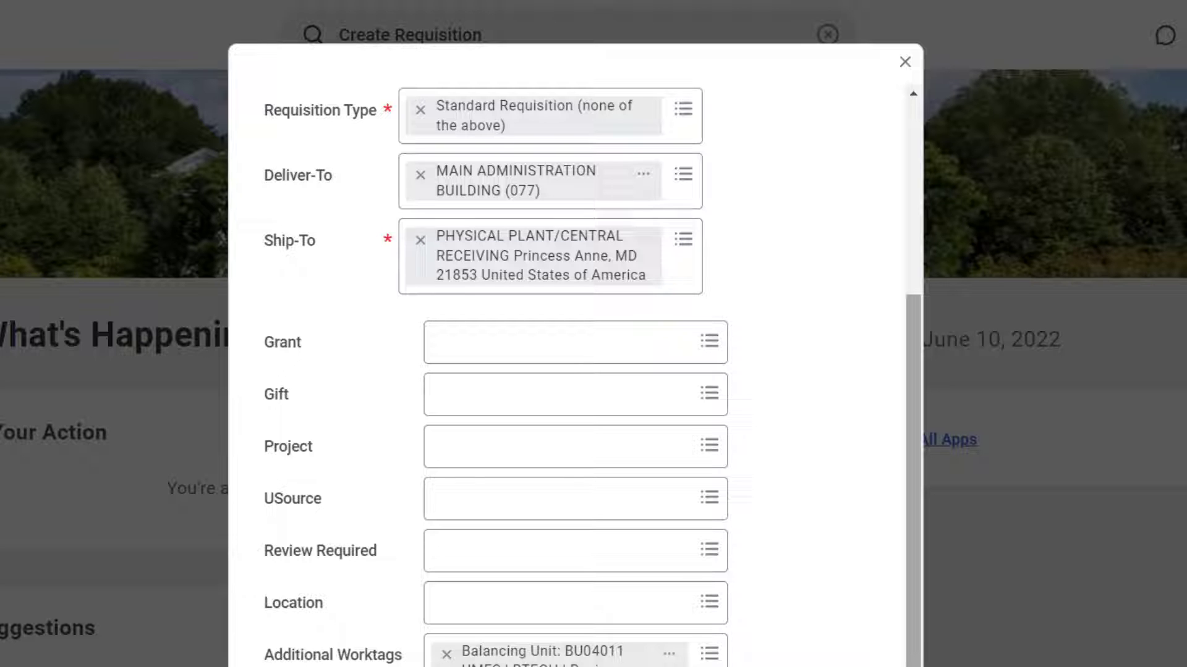
pyautogui.scroll(-3, 908, 419)
pyautogui.scroll(-3, 908, 419)
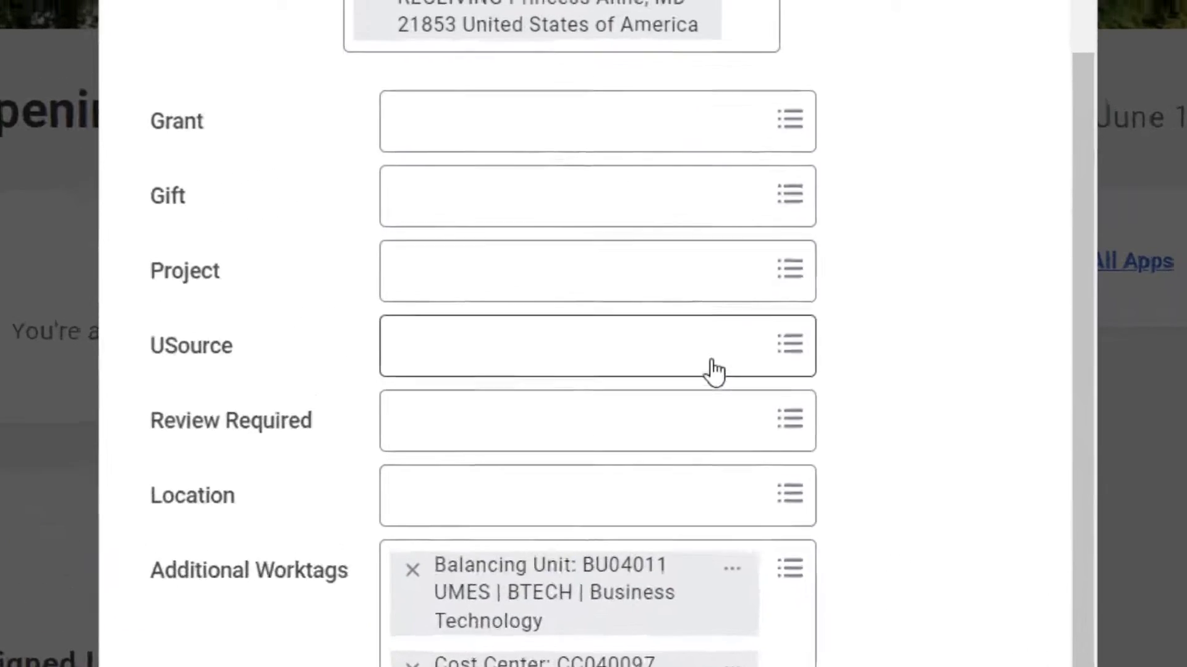
pyautogui.click(640, 227)
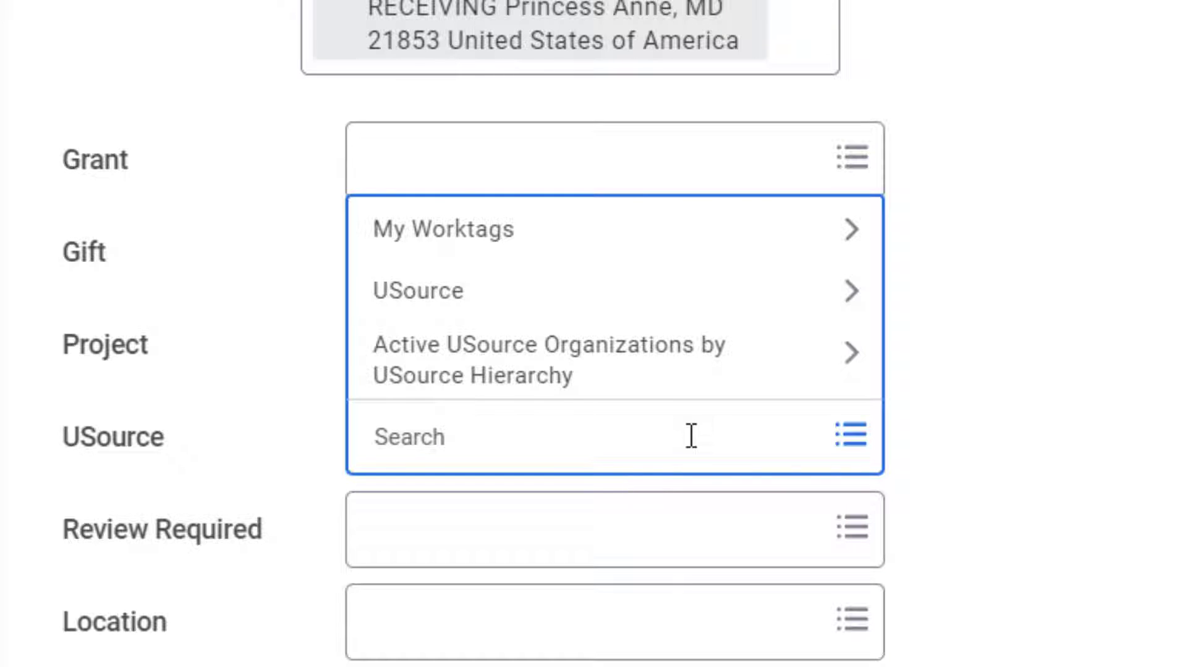
pyautogui.click(749, 231)
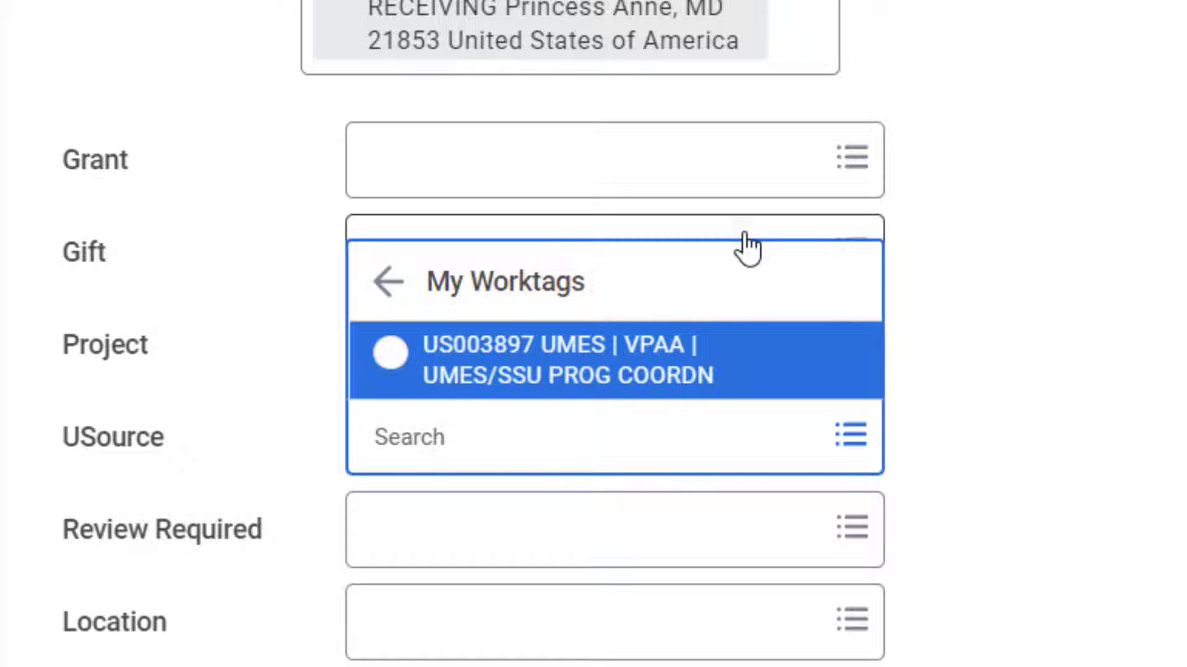
pyautogui.click(698, 378)
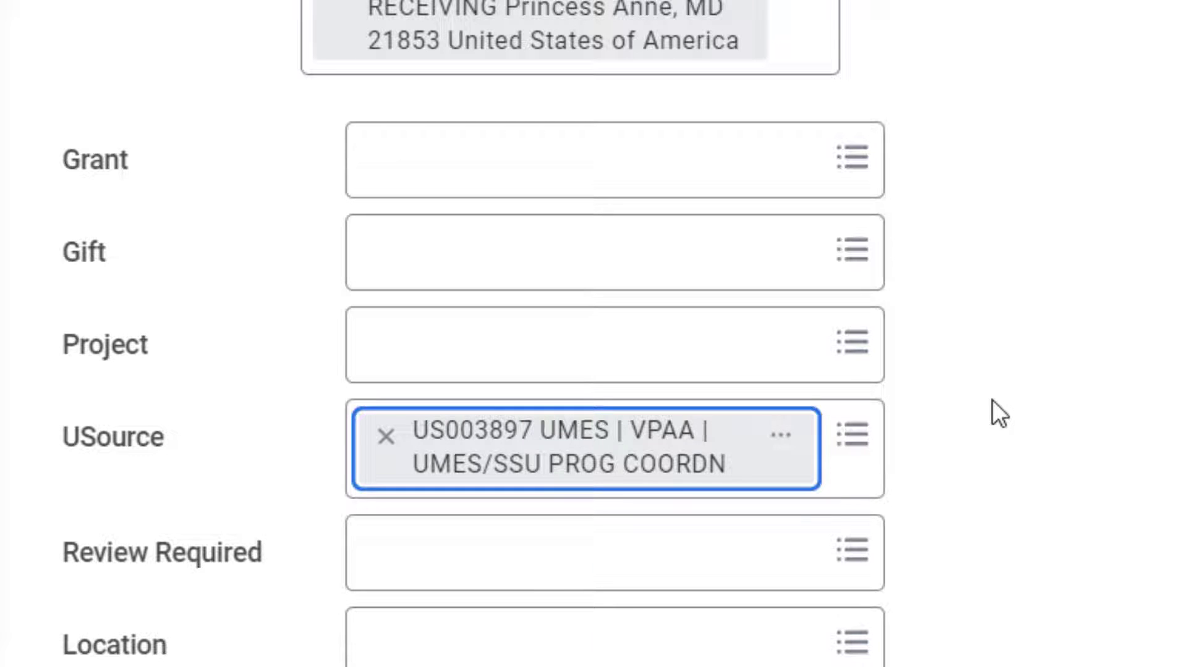
pyautogui.click(386, 436)
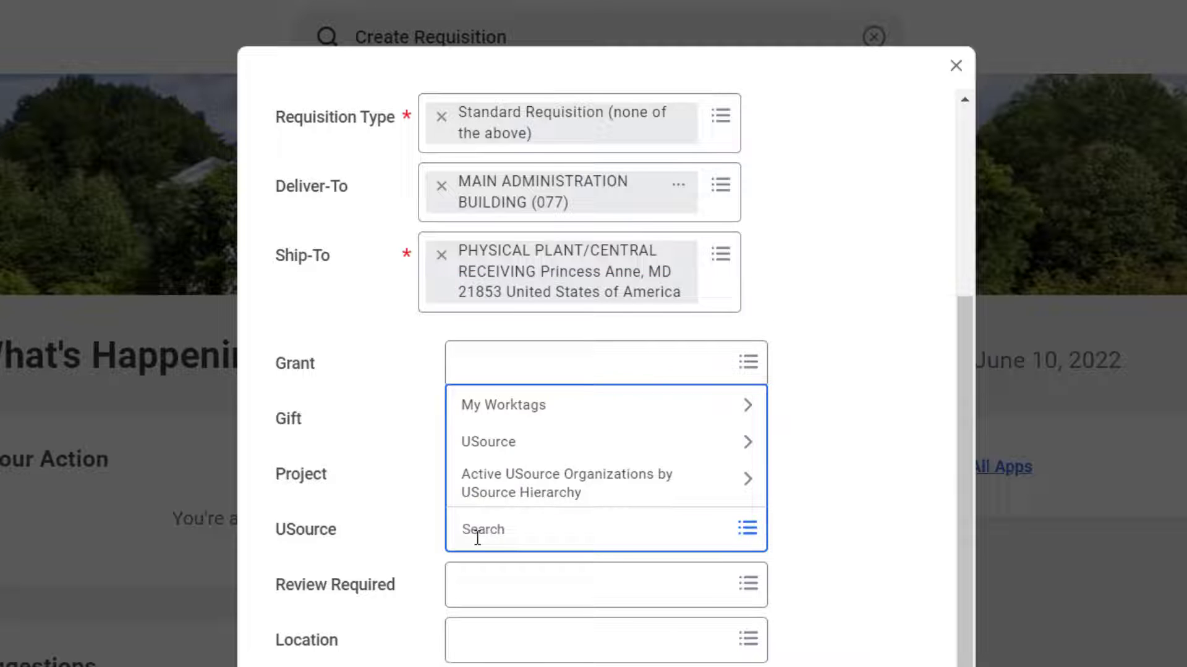
pyautogui.write('UMES BTECH')
# Search 'UMES BTECH engineering' and pick US004314 UMES | BTECH | ENGINEERING as USource.
pyautogui.press('Return')
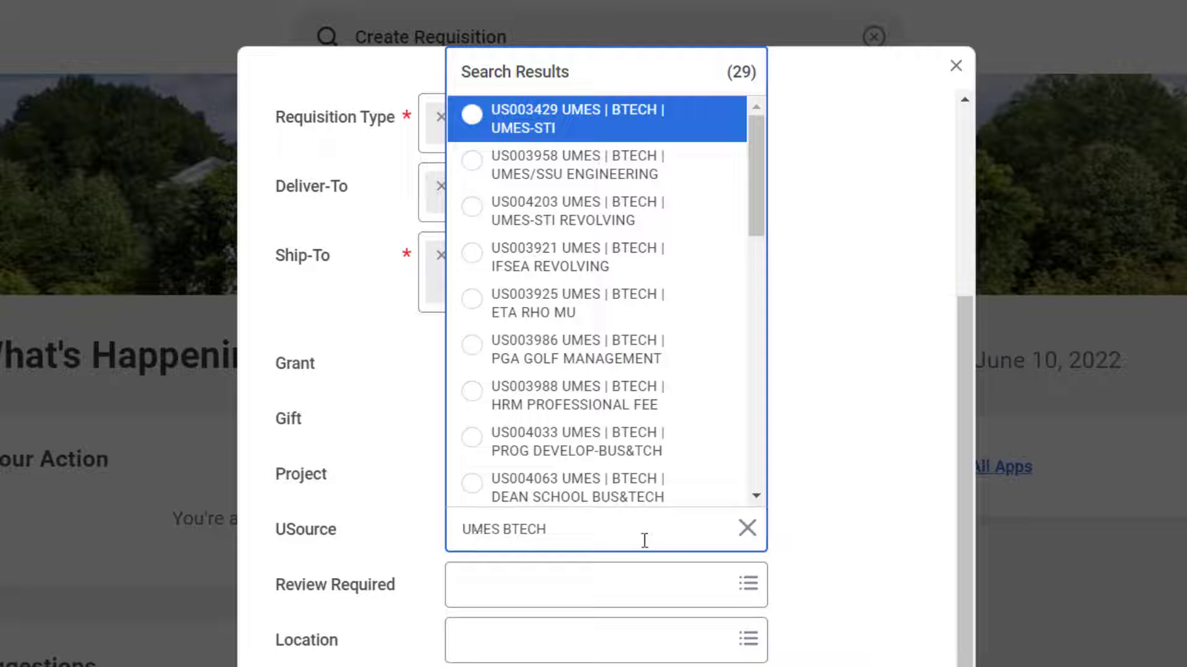
pyautogui.write('engineering')
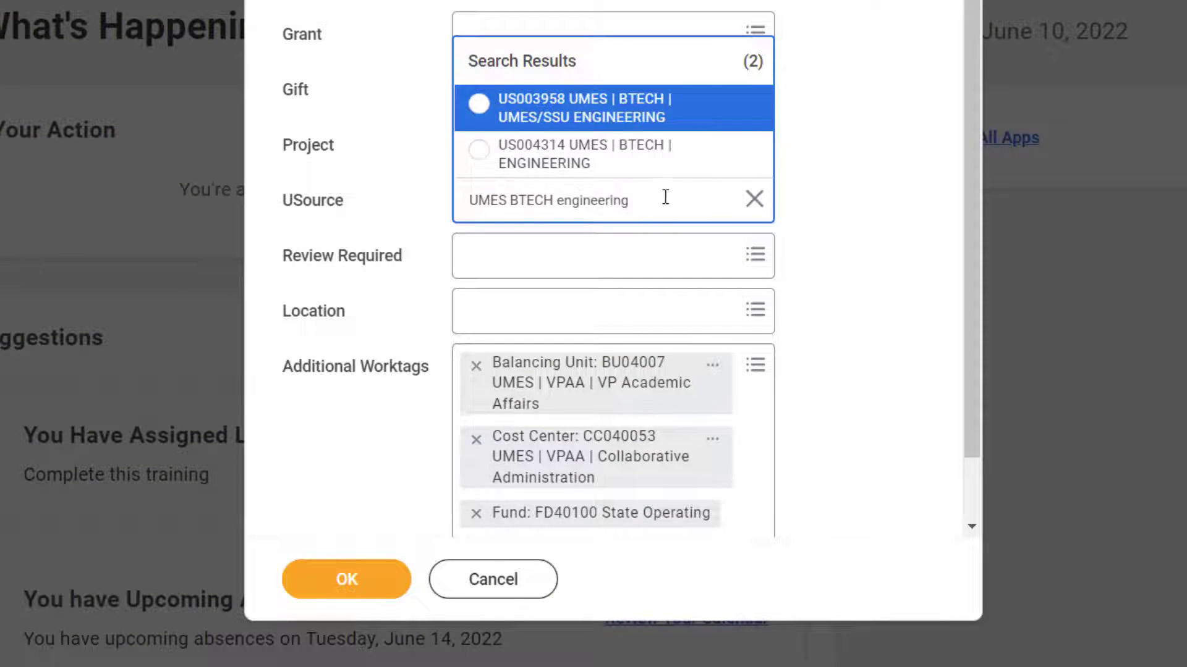
pyautogui.click(686, 154)
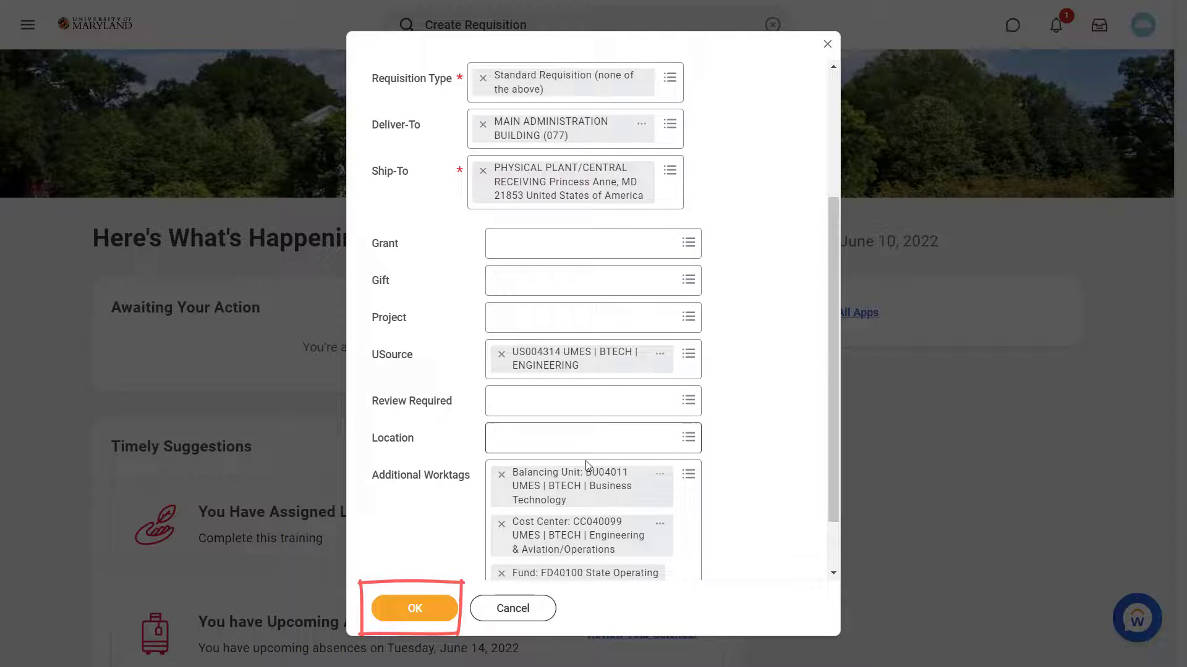
# Confirm the requisition header and start a Request Non-Catalog Items form.
pyautogui.click(408, 607)
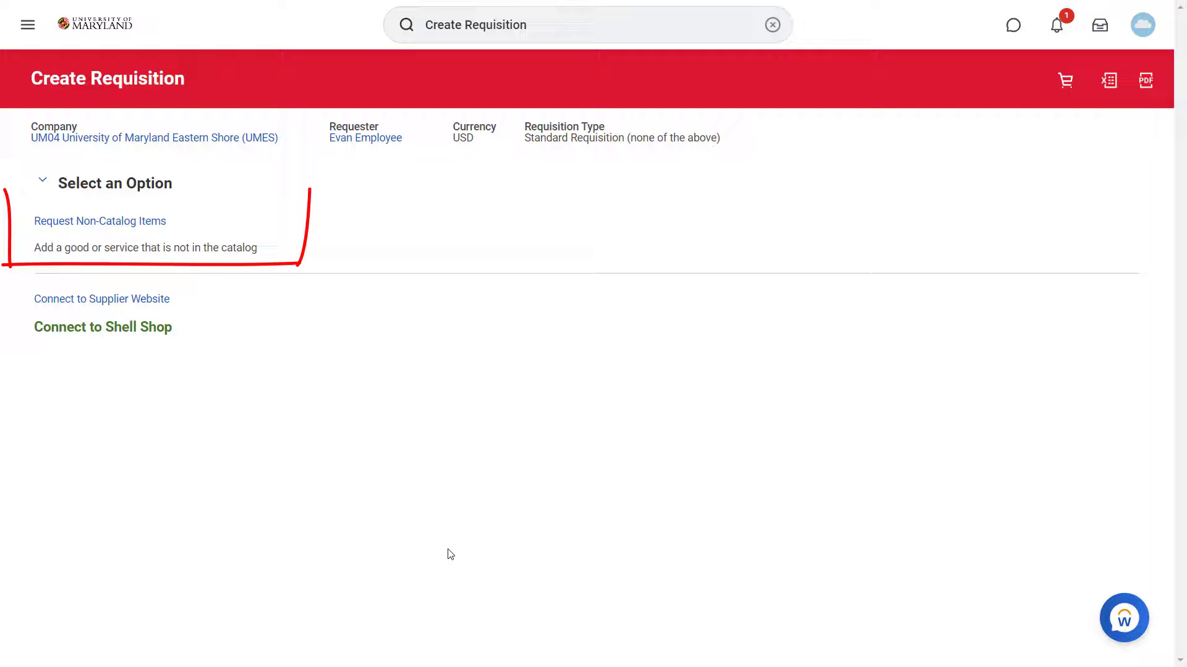
pyautogui.click(131, 223)
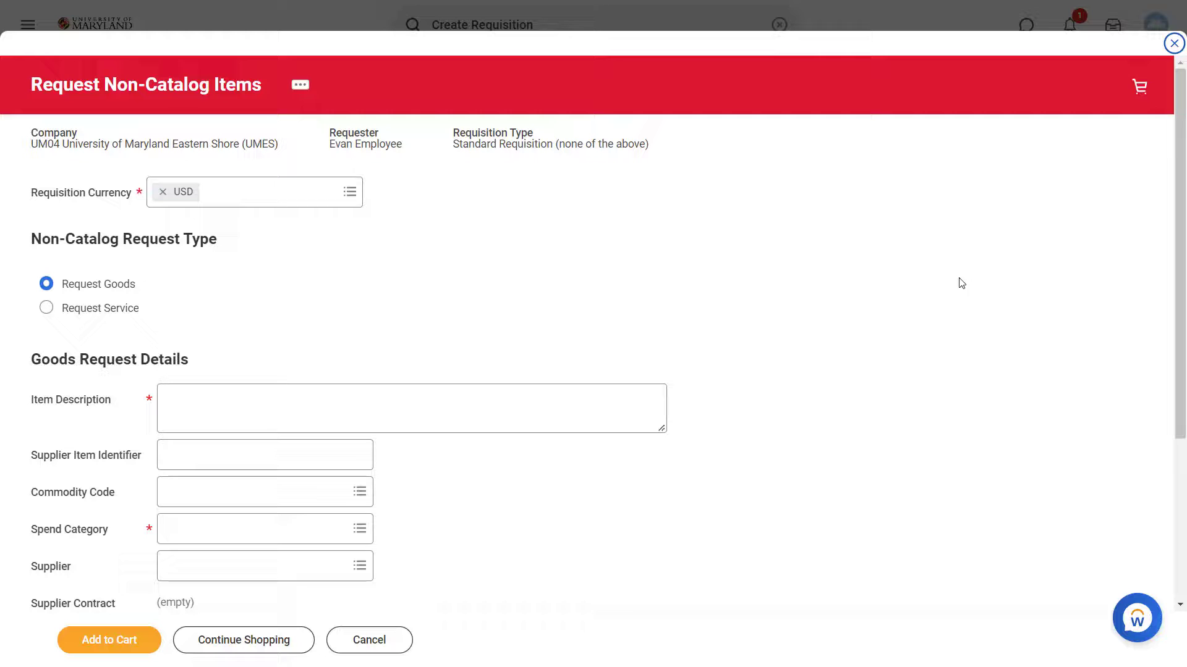
pyautogui.moveTo(1181, 281); pyautogui.dragTo(1180, 520)
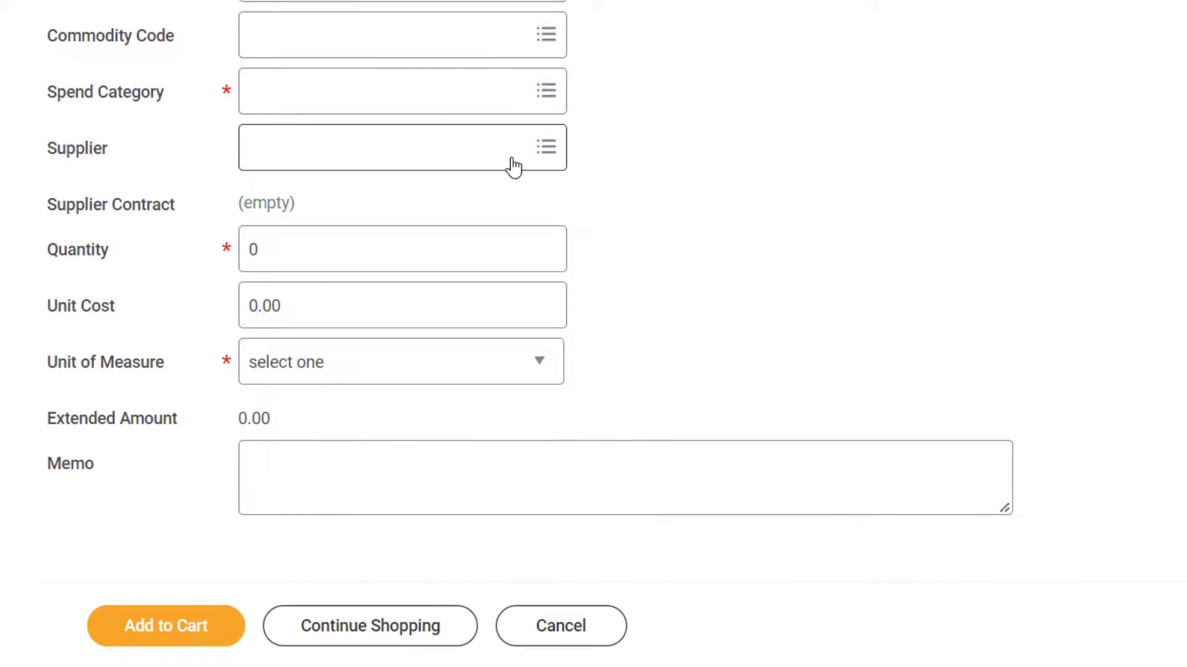
pyautogui.click(464, 102)
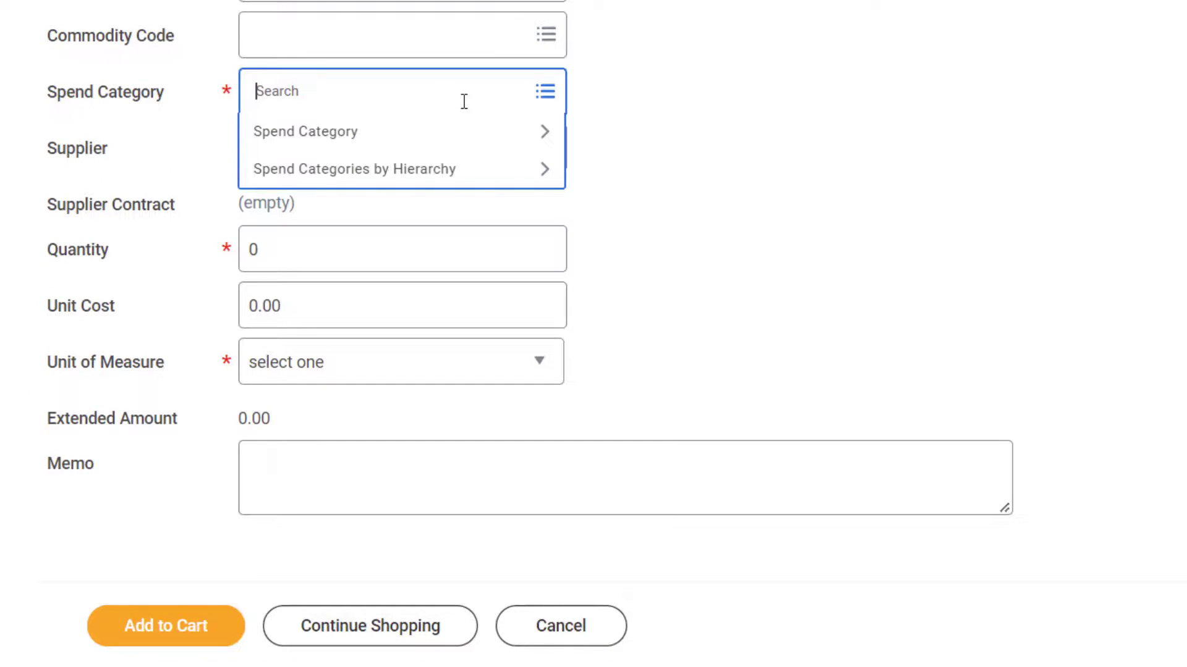
pyautogui.click(472, 139)
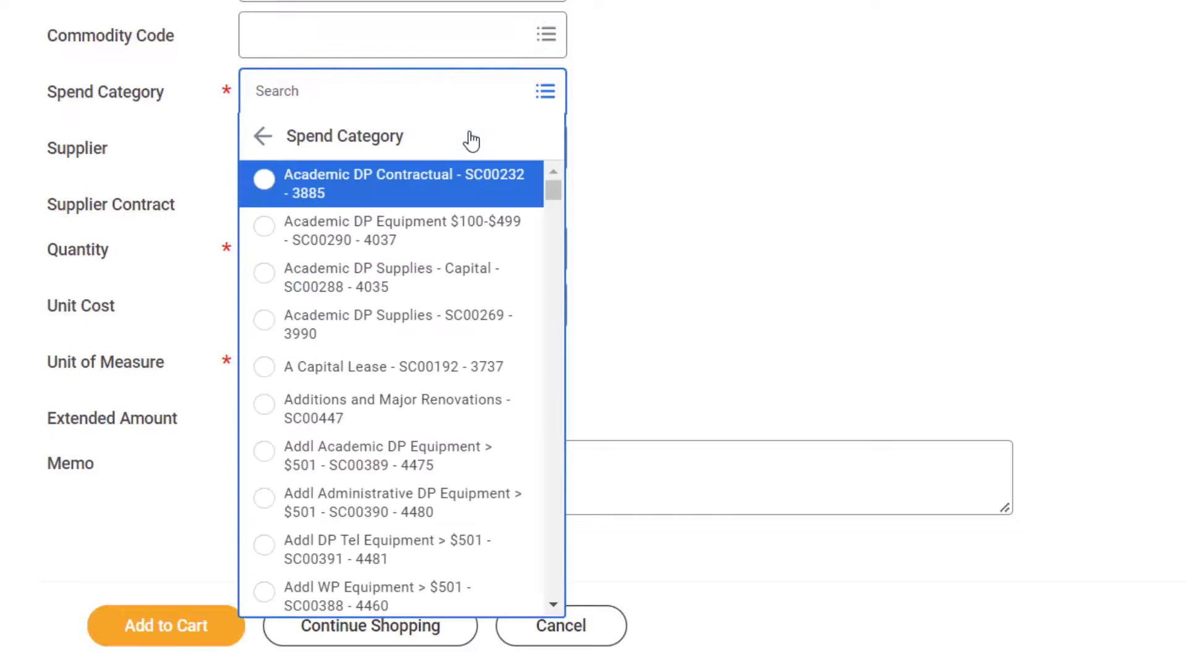
pyautogui.moveTo(555, 188); pyautogui.dragTo(553, 245)
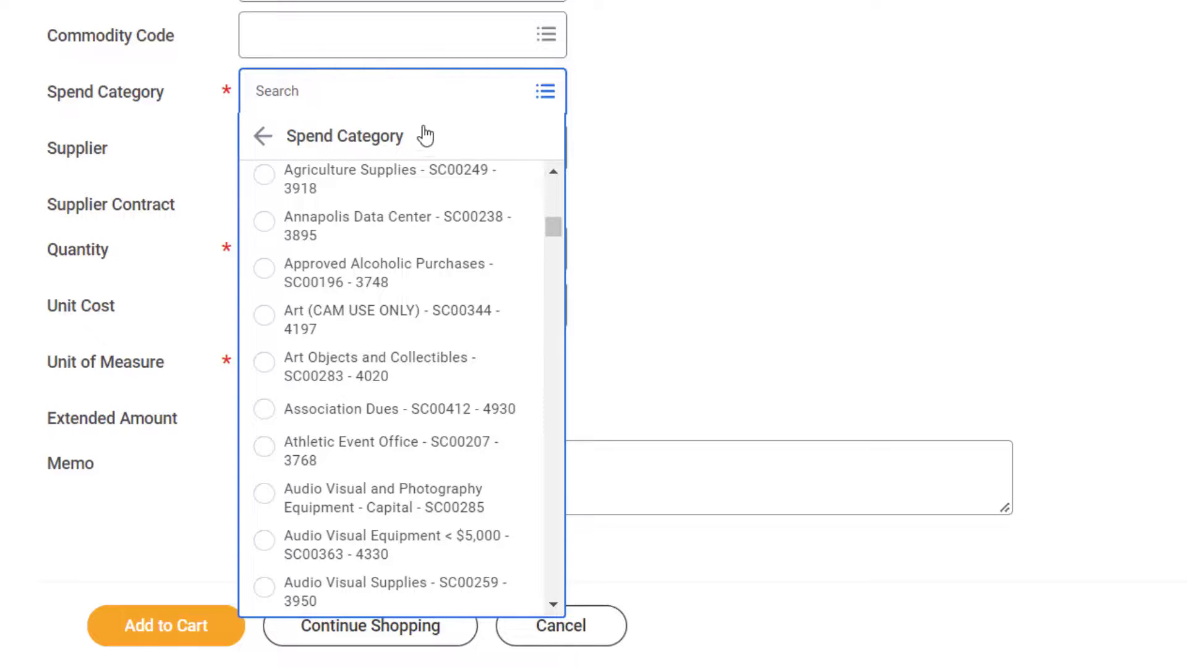
pyautogui.click(328, 91)
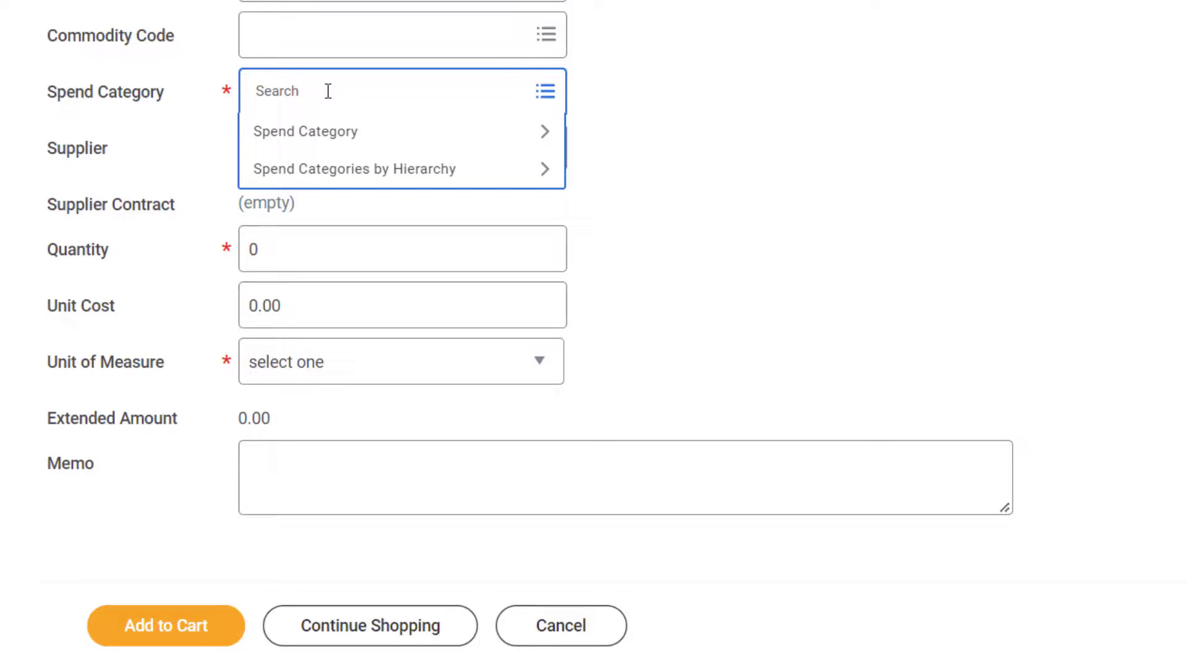
pyautogui.write('supplies')
# Search 'office supplies' and pick Office Supplies - SC00248 - 3916 as spend category.
pyautogui.press('Return')
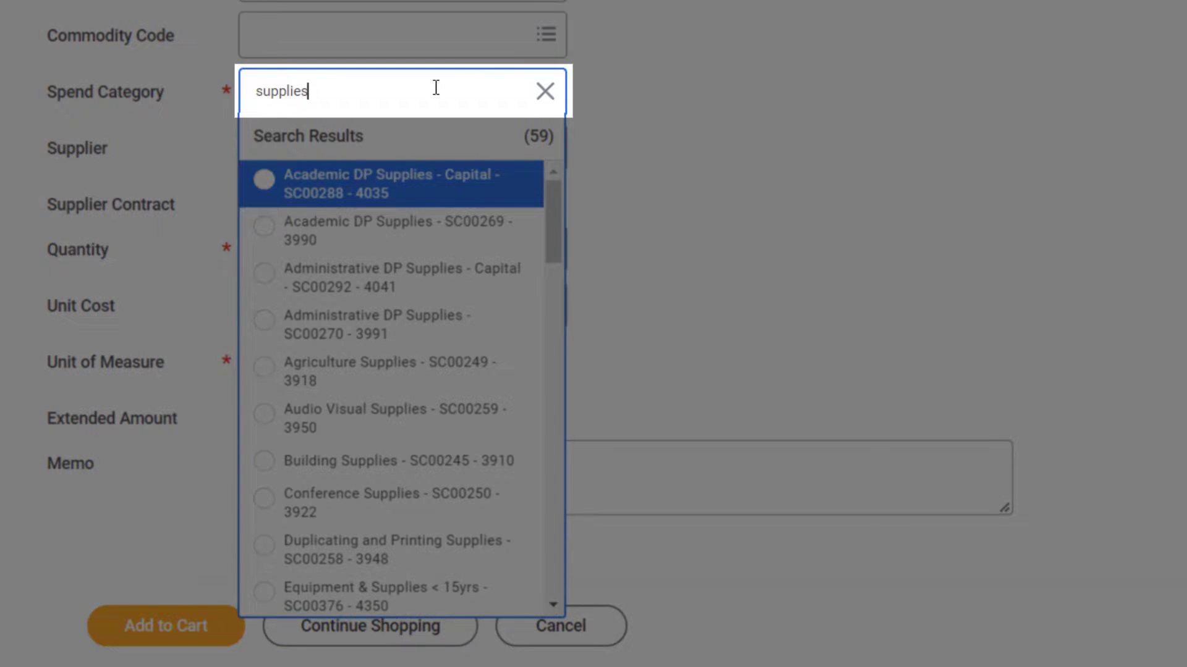
pyautogui.write('office')
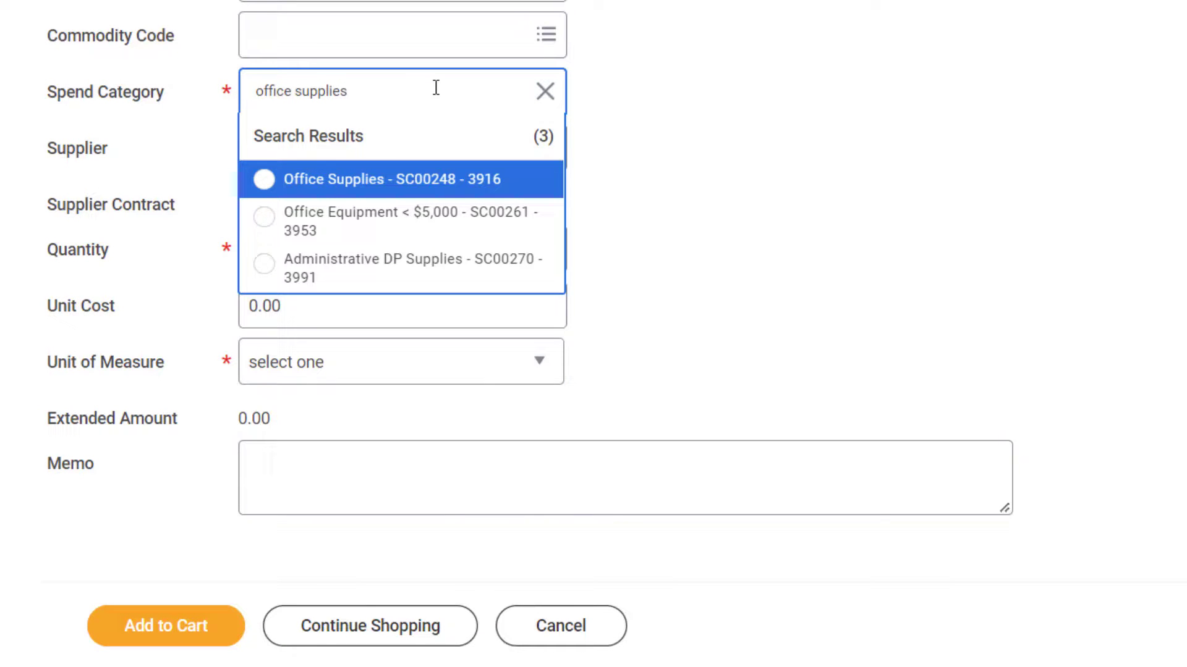
pyautogui.click(409, 180)
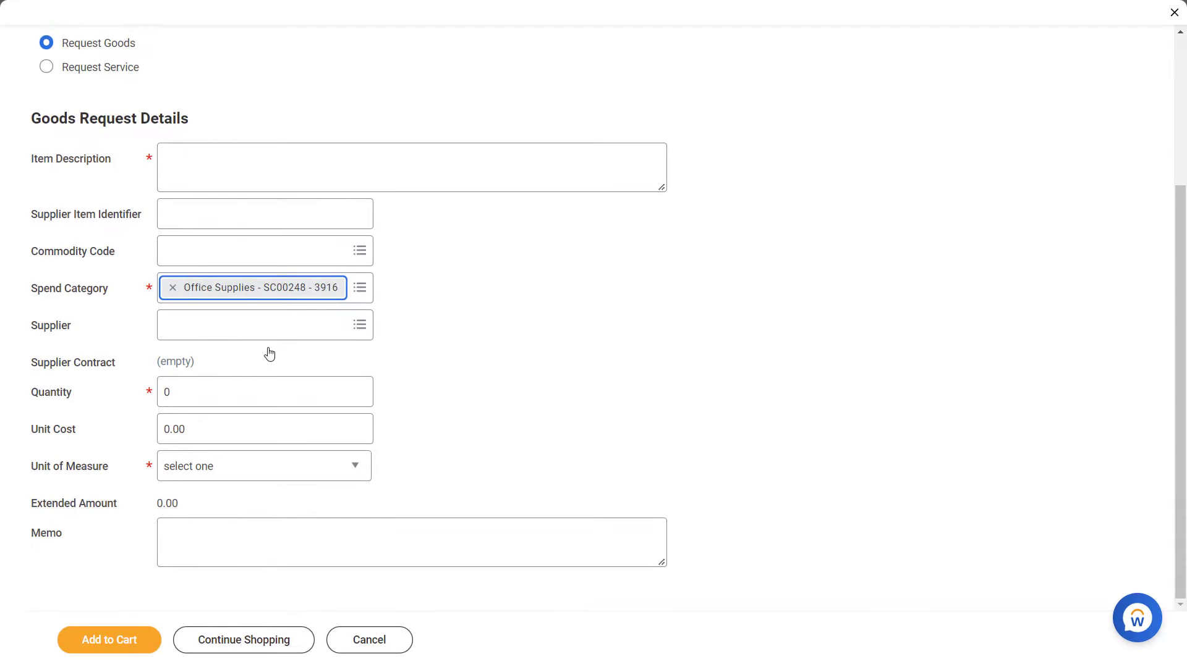